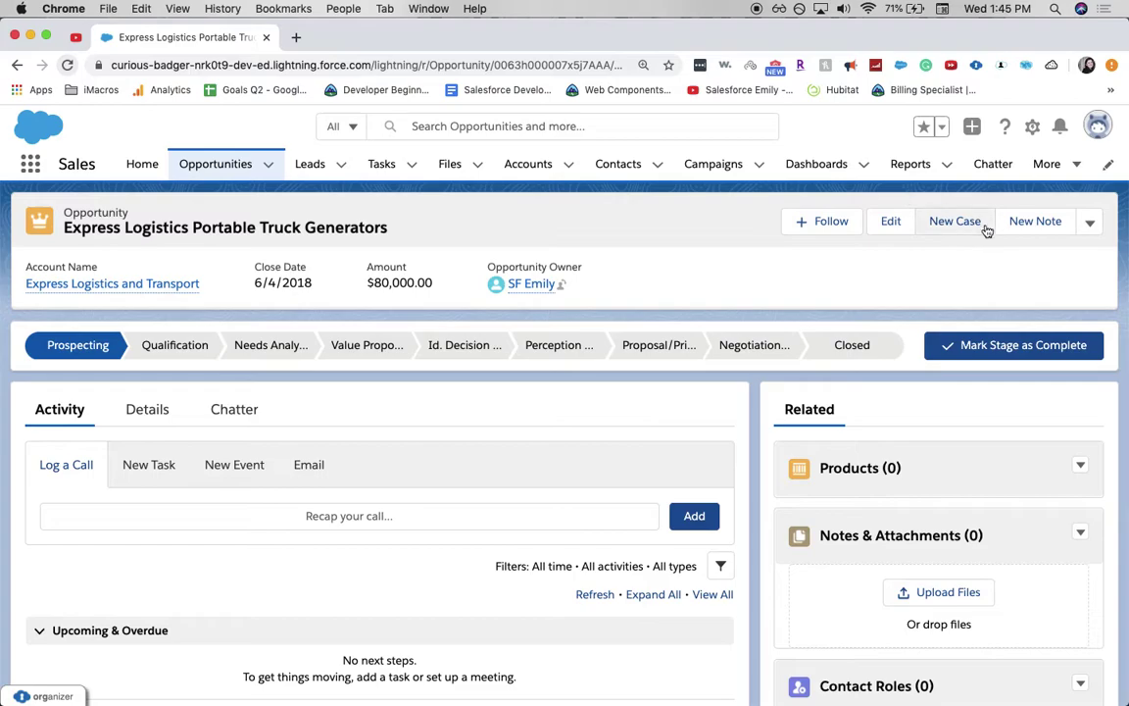
- Open the Opportunity object's setup, search its fields for "stage" and open the Stage field
left_click(1032, 129)
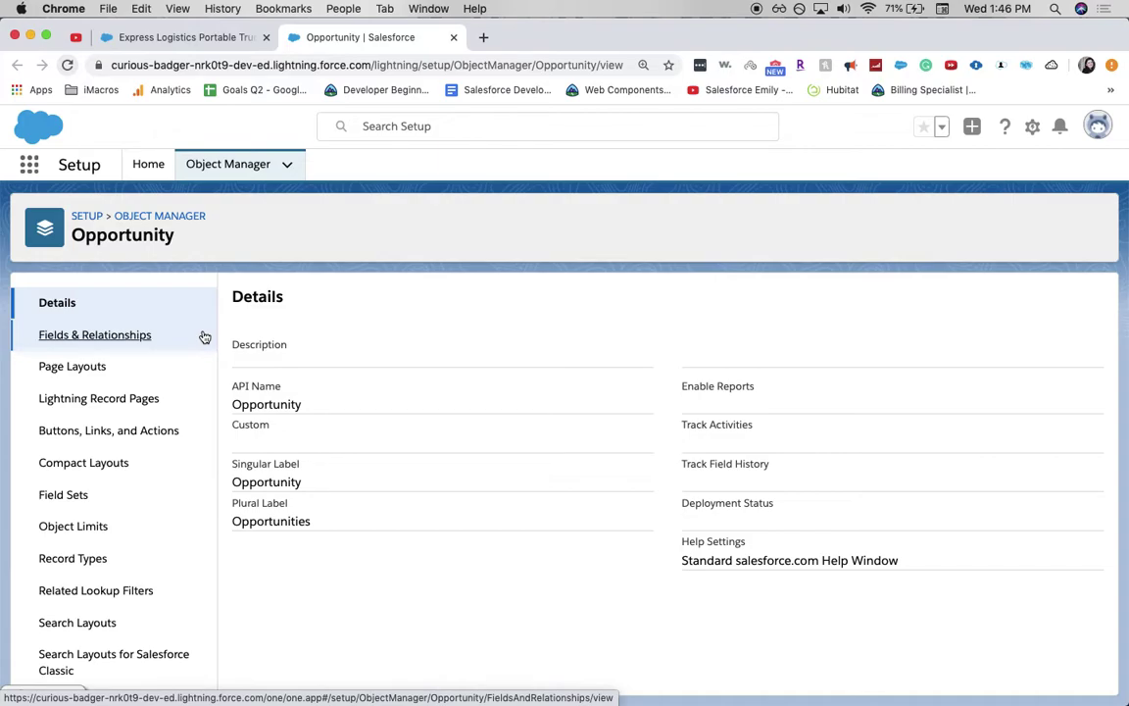
left_click(204, 337)
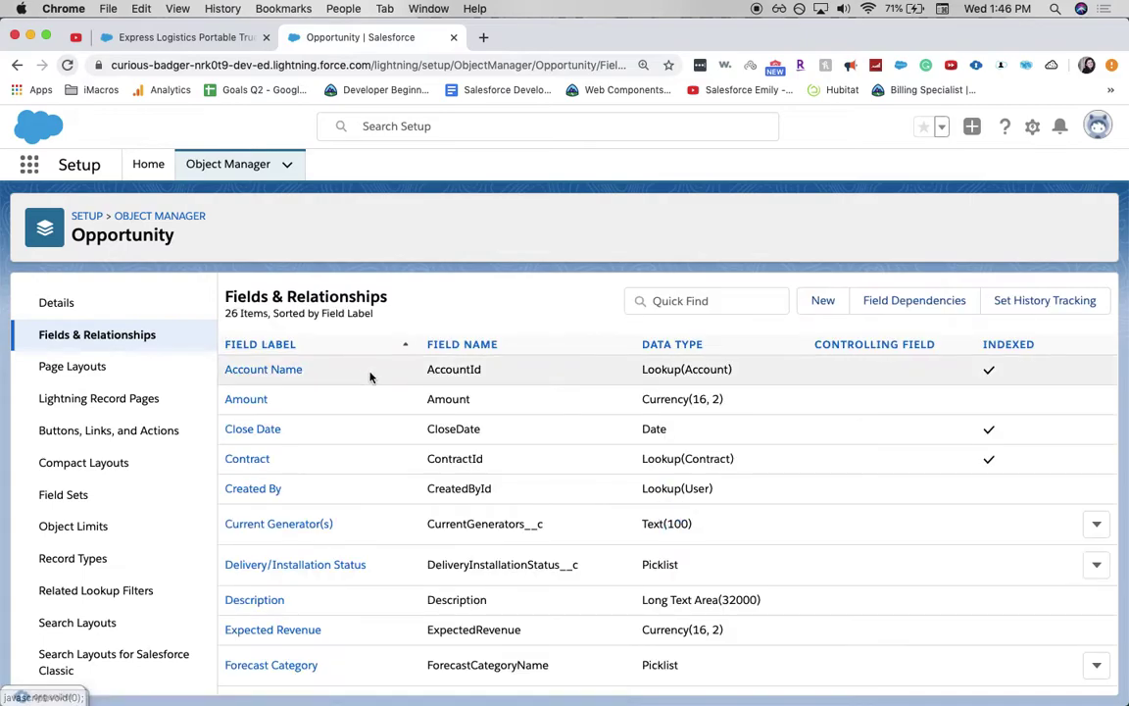
left_click(724, 297)
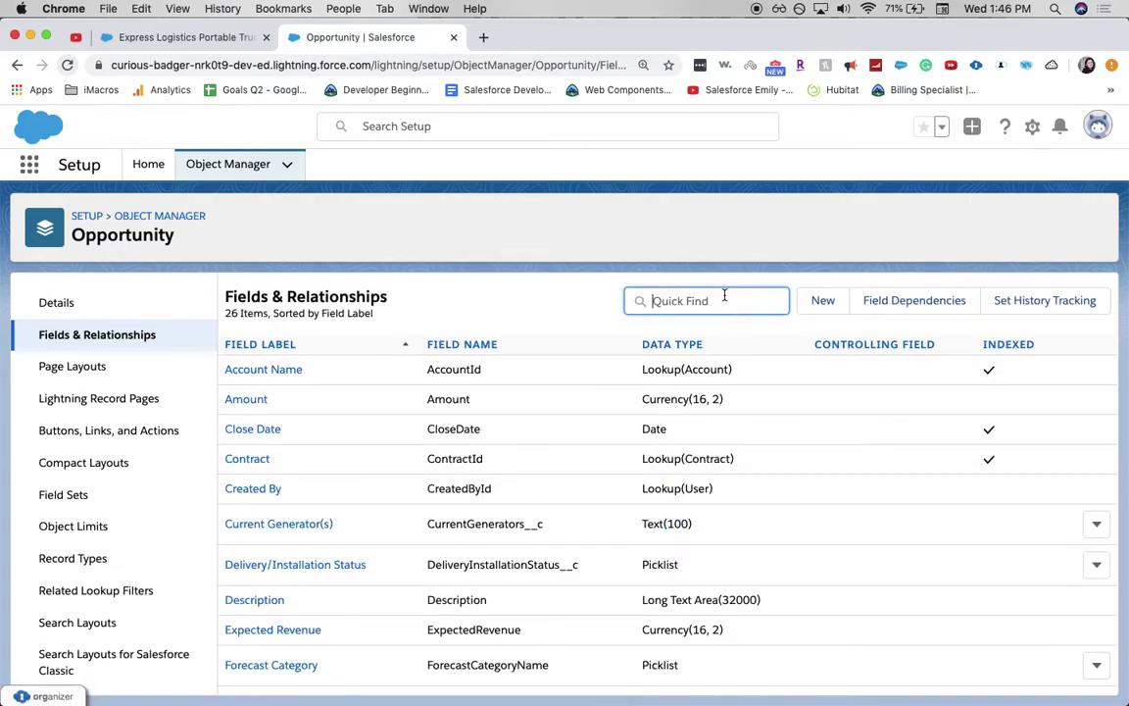
type("stage")
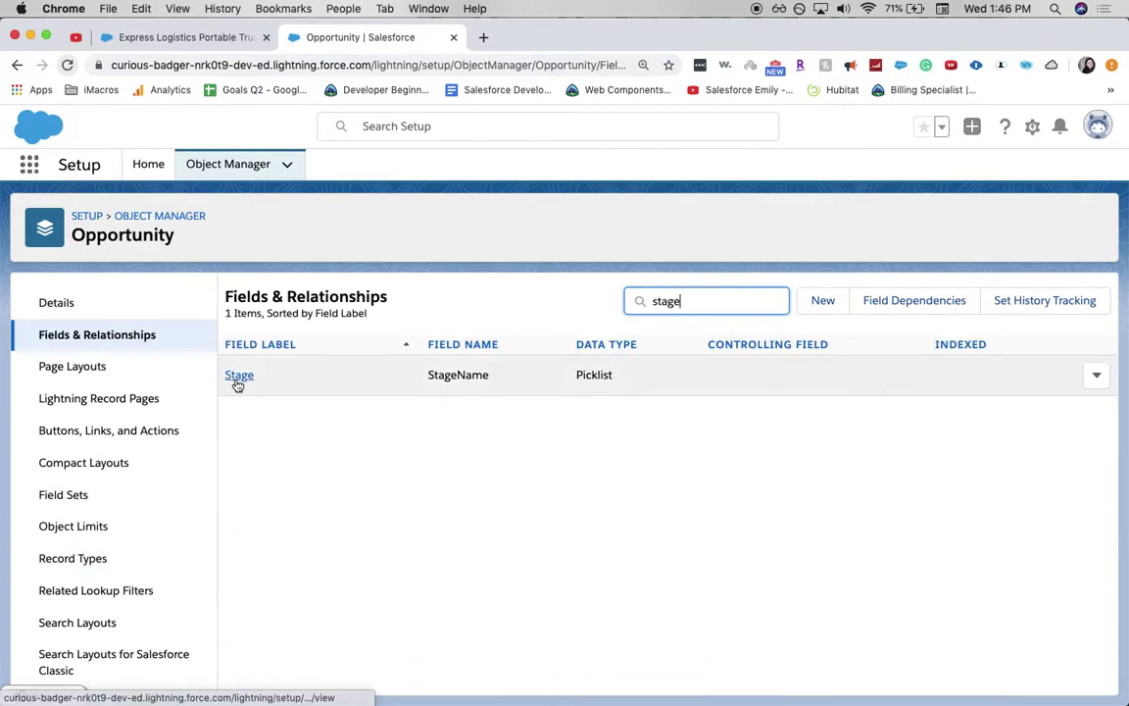
left_click(239, 375)
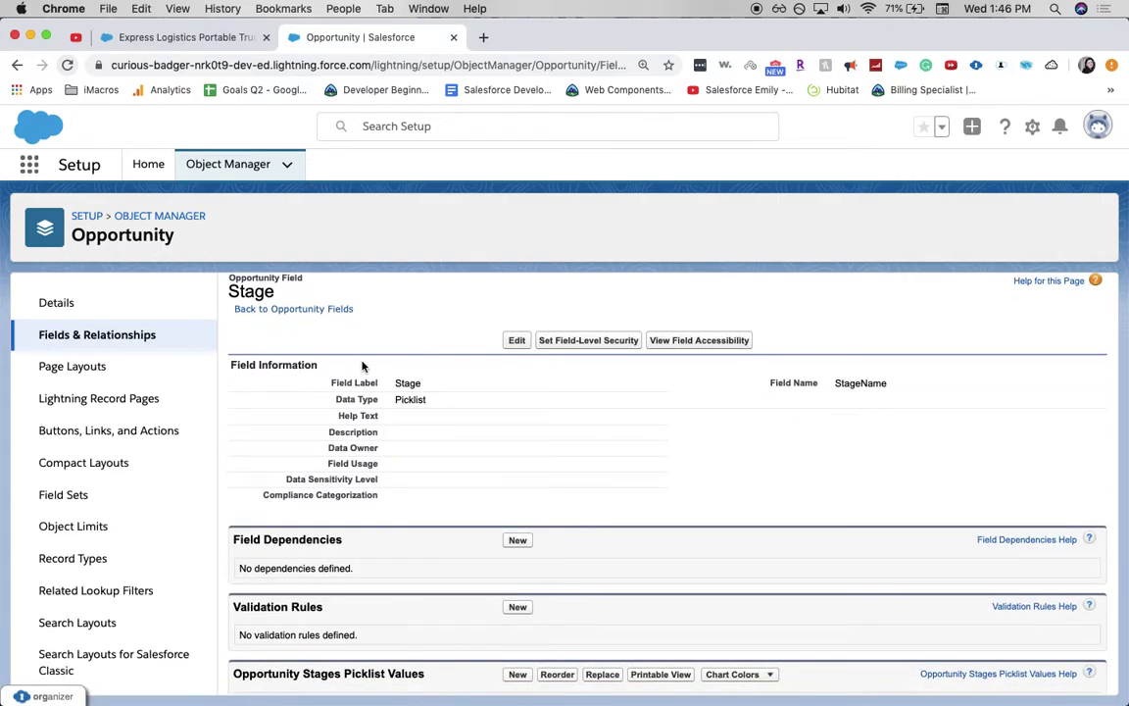
- Start a new opportunity stage picklist value named Demo with a probability of 35%
scroll(363, 365, "down", 1)
scroll(537, 628, "down", 4)
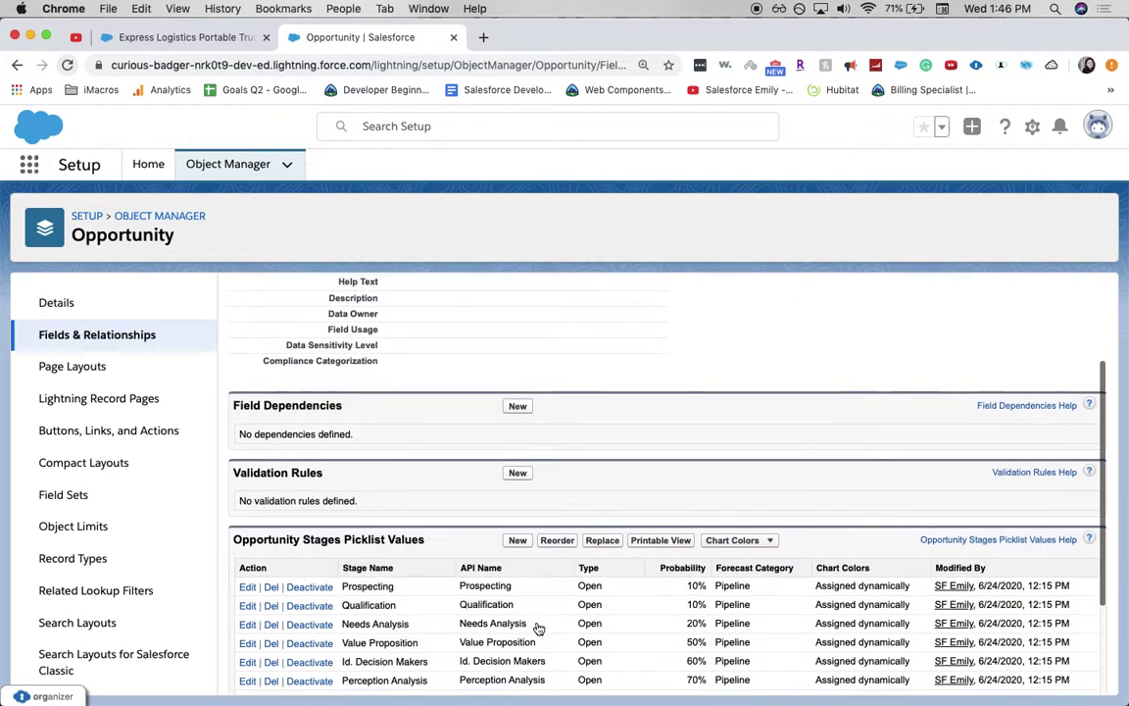
scroll(537, 628, "down", 2)
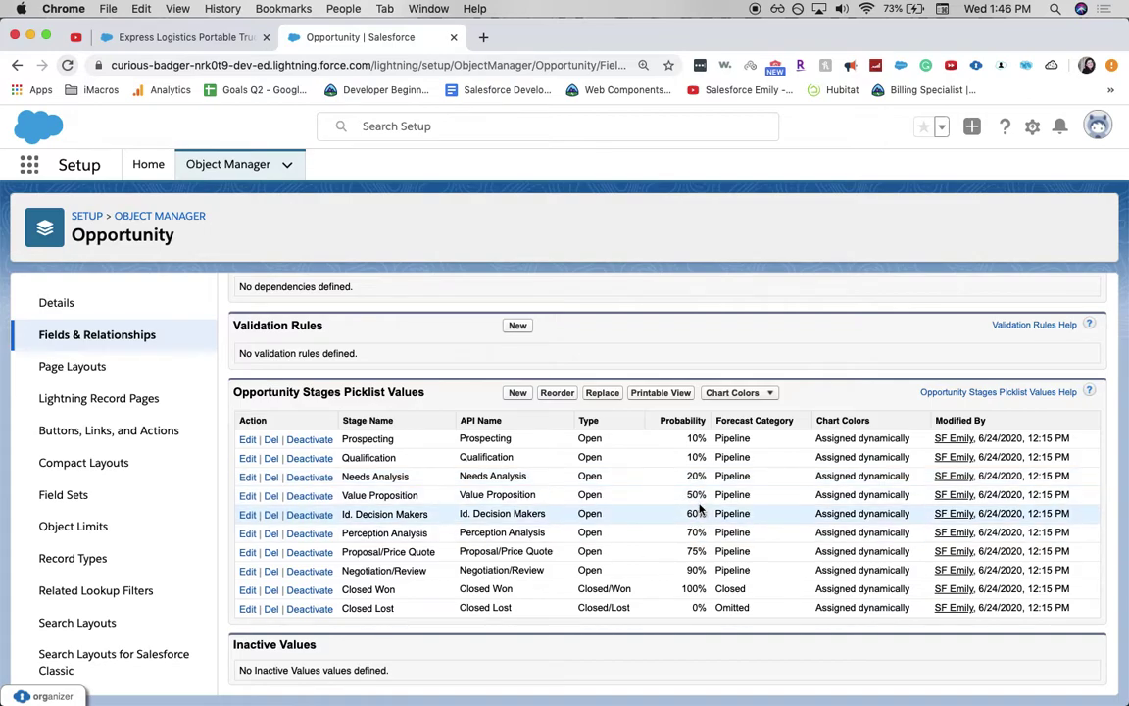
left_click(515, 392)
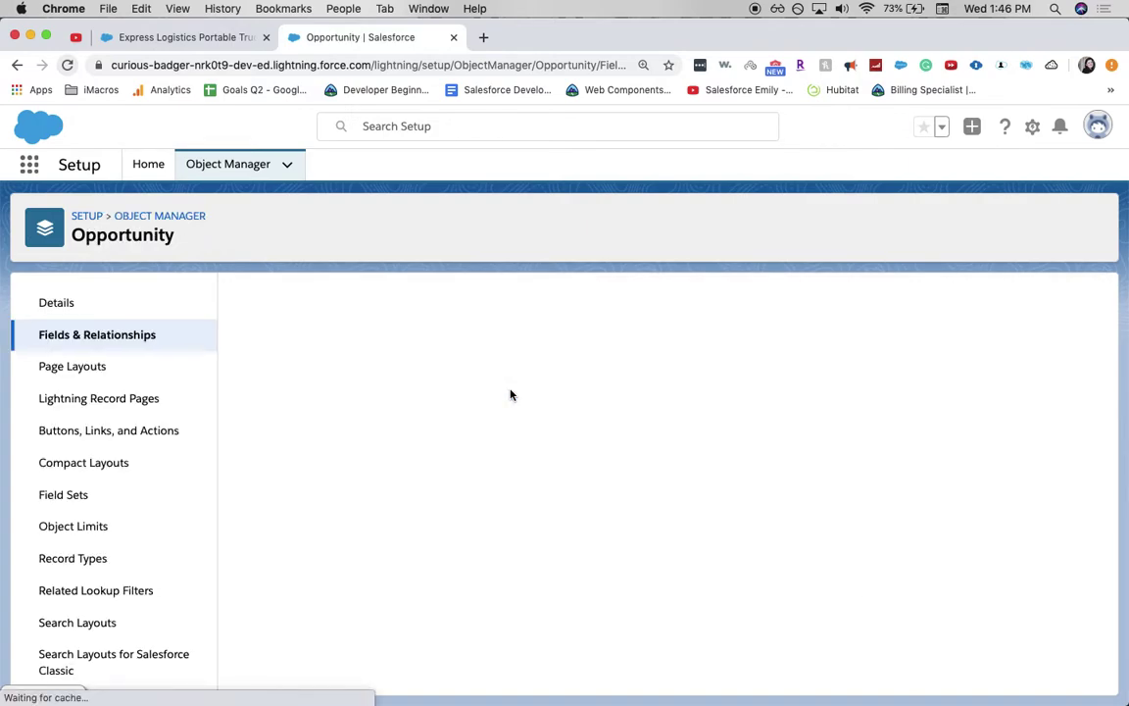
left_click(434, 470)
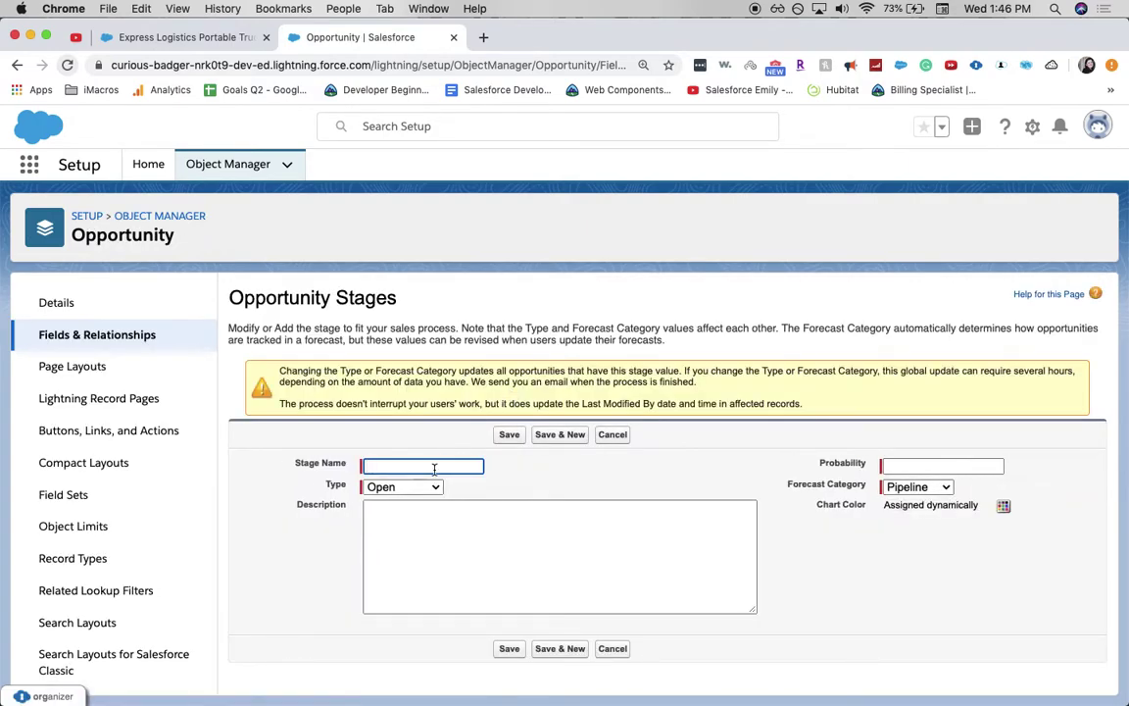
type("Demo")
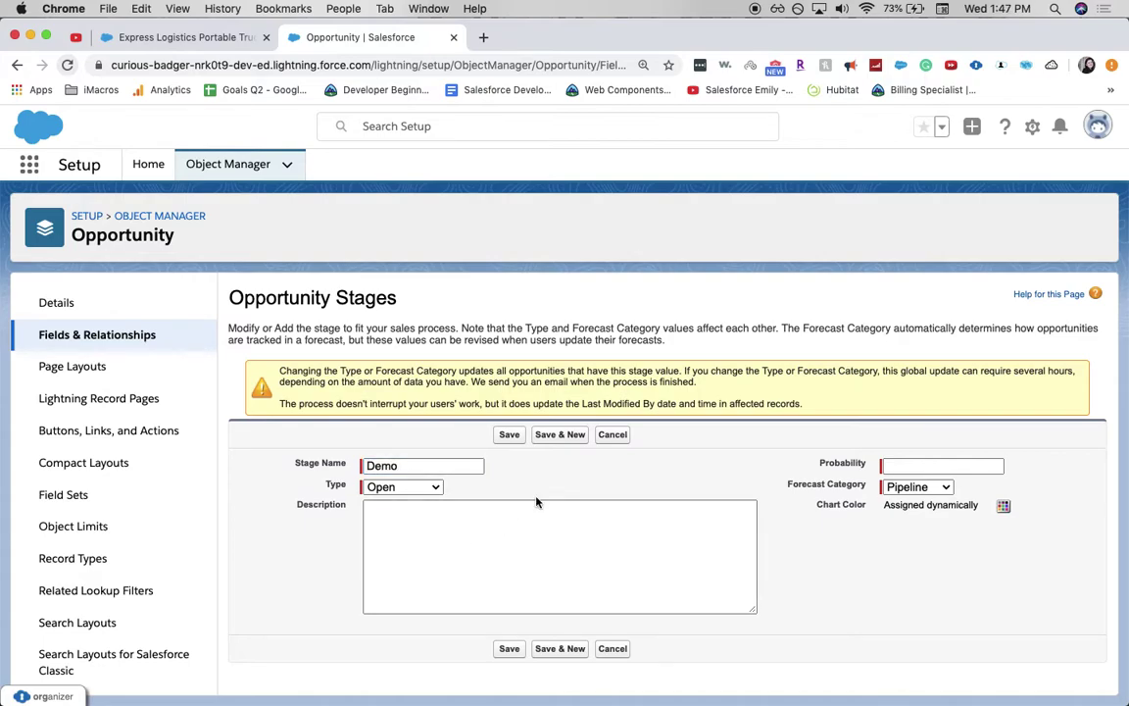
left_click(911, 464)
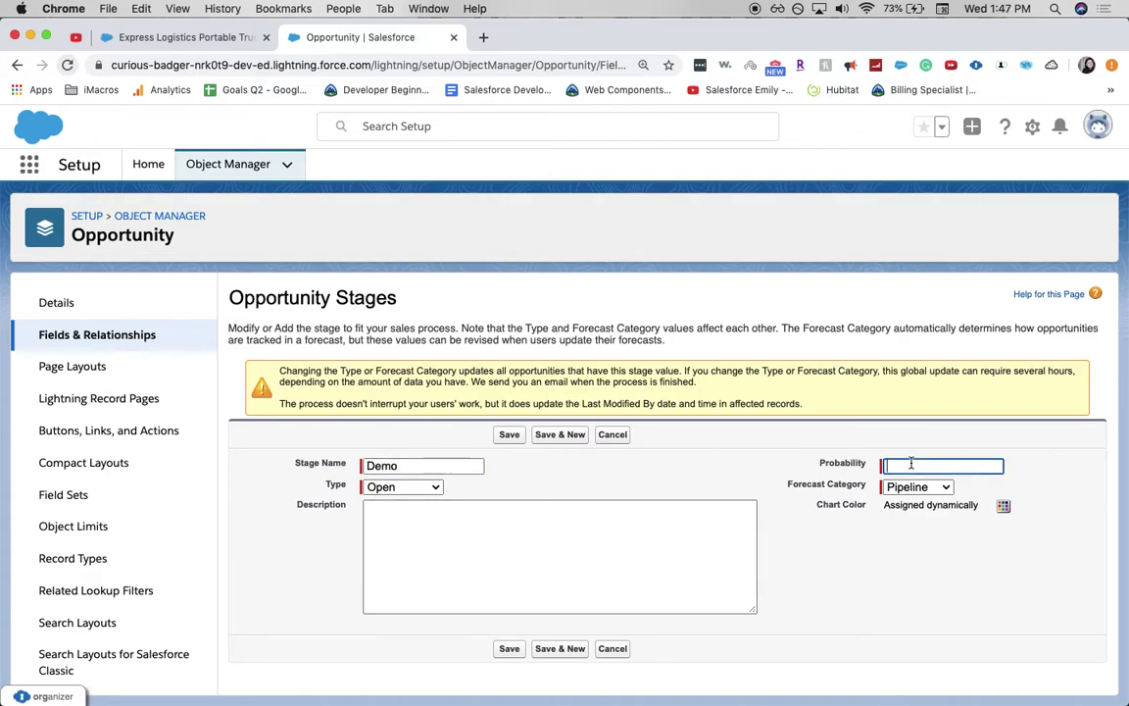
type("35%")
- Choose Open as the Demo stage's type and Pipeline as its forecast category
left_click(439, 489)
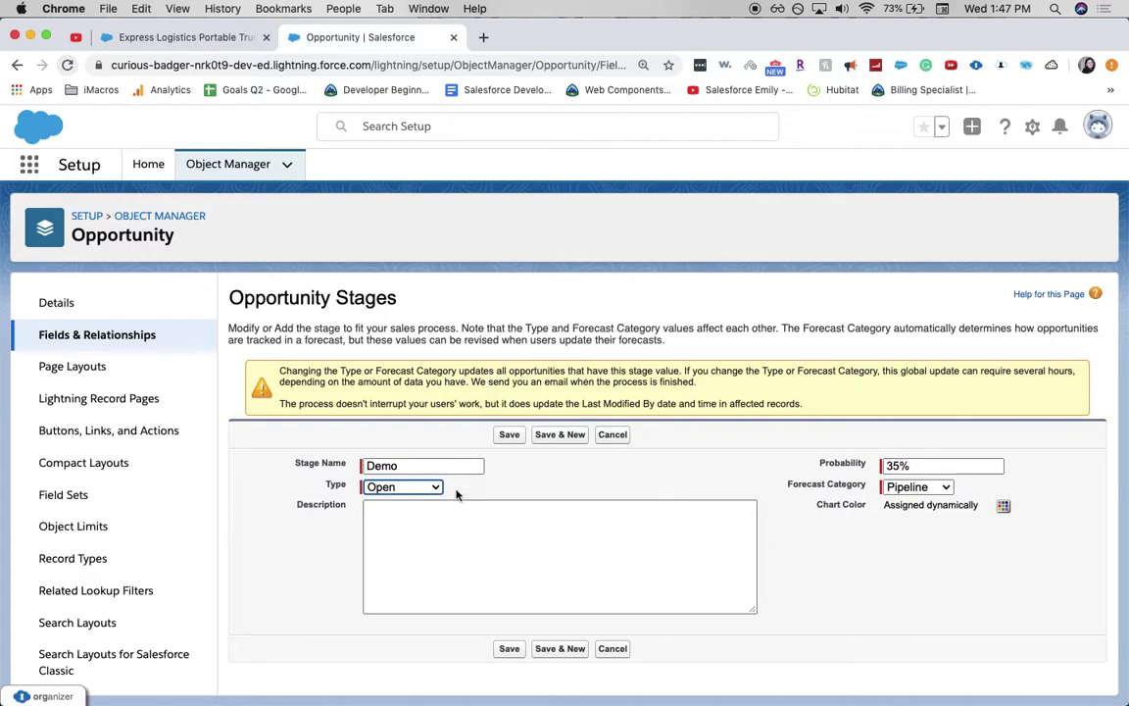
left_click(435, 490)
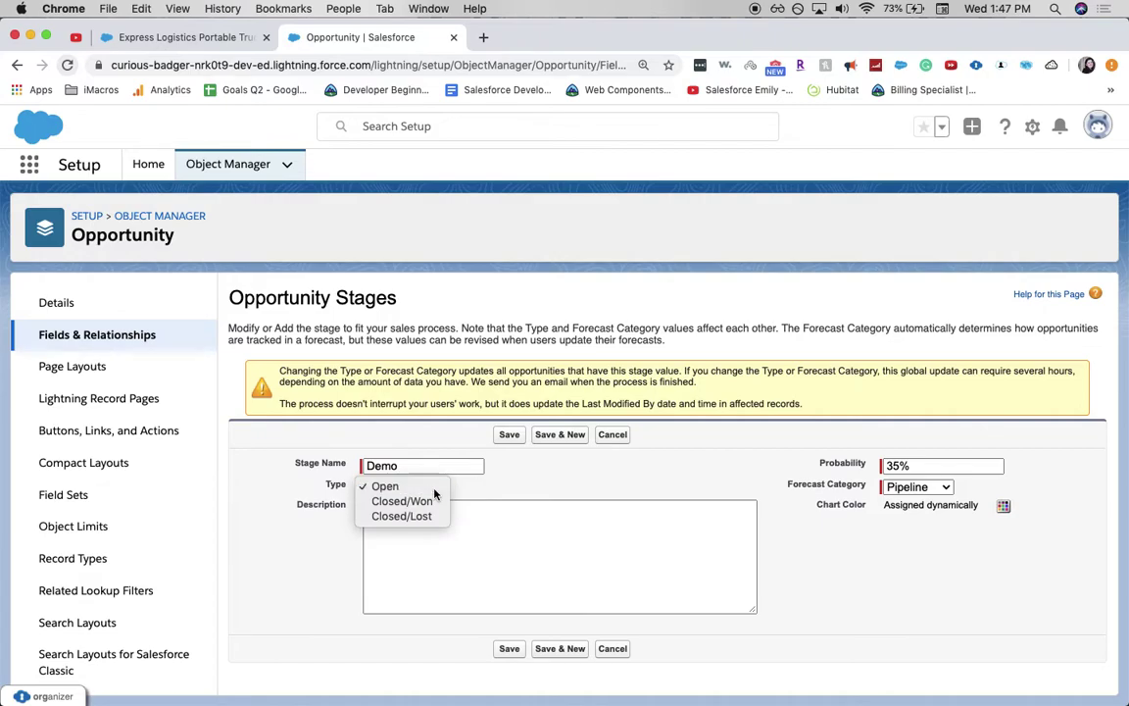
left_click(434, 490)
left_click(435, 490)
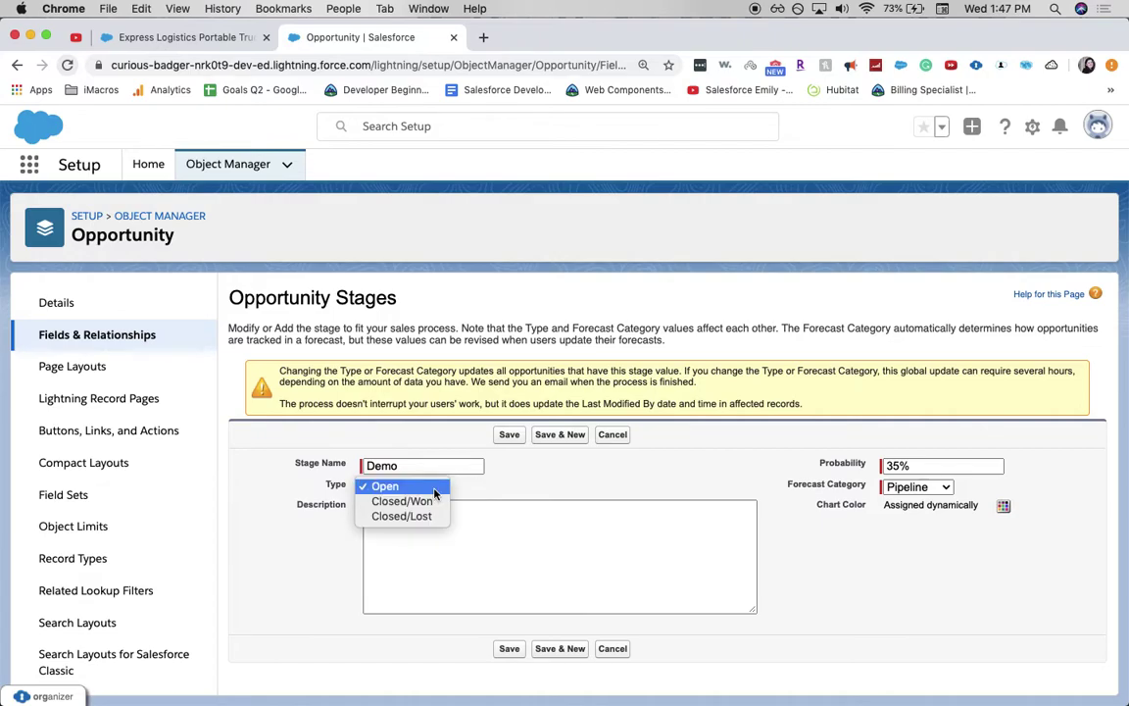
left_click(435, 491)
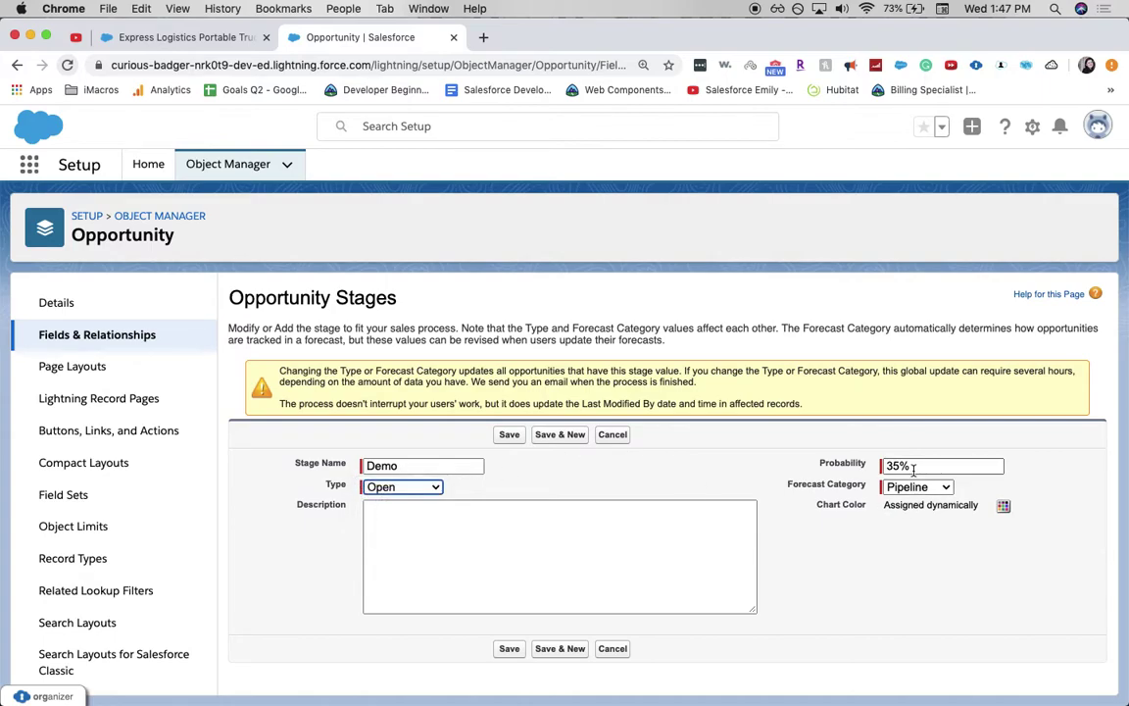
left_click(907, 488)
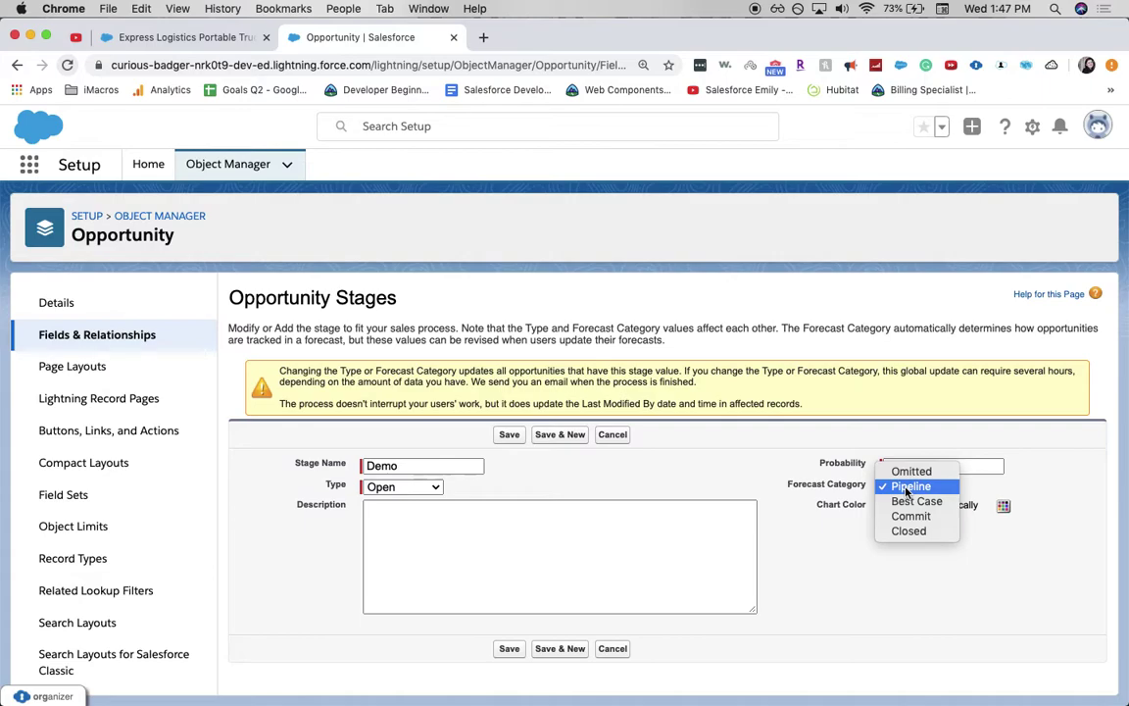
left_click(729, 557)
- Describe the Demo stage as "Showing the prospective client our product" and save it
left_click(729, 558)
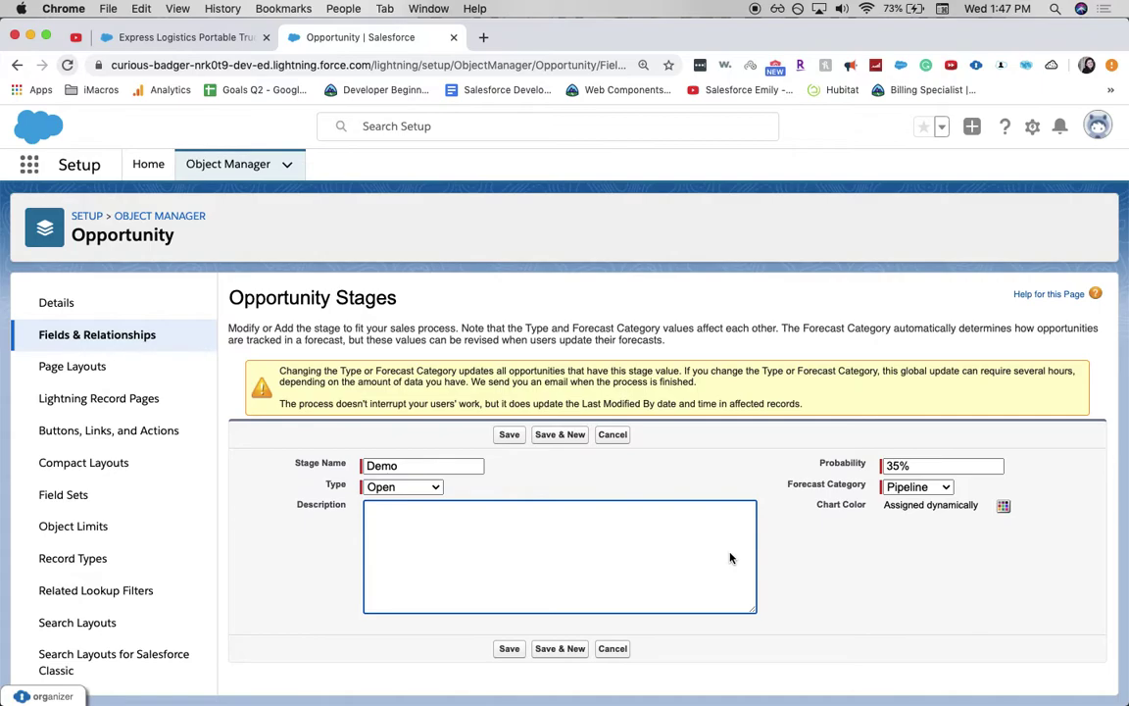
type("Showing the prospective client")
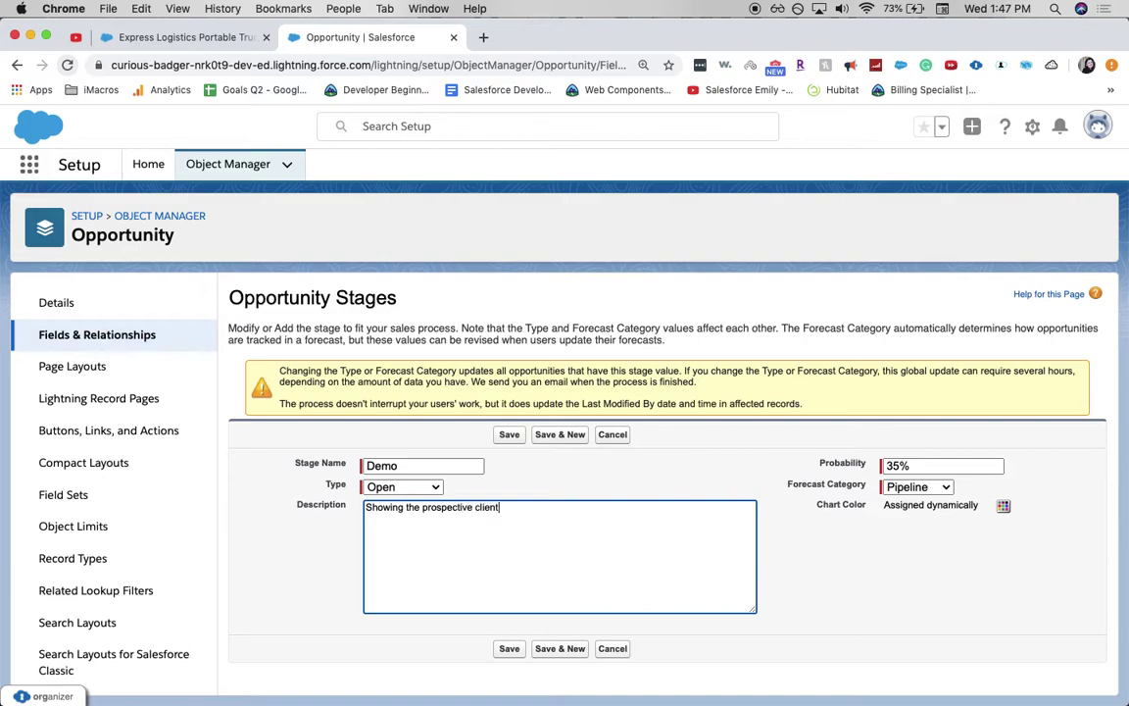
type(" our product")
left_click(509, 435)
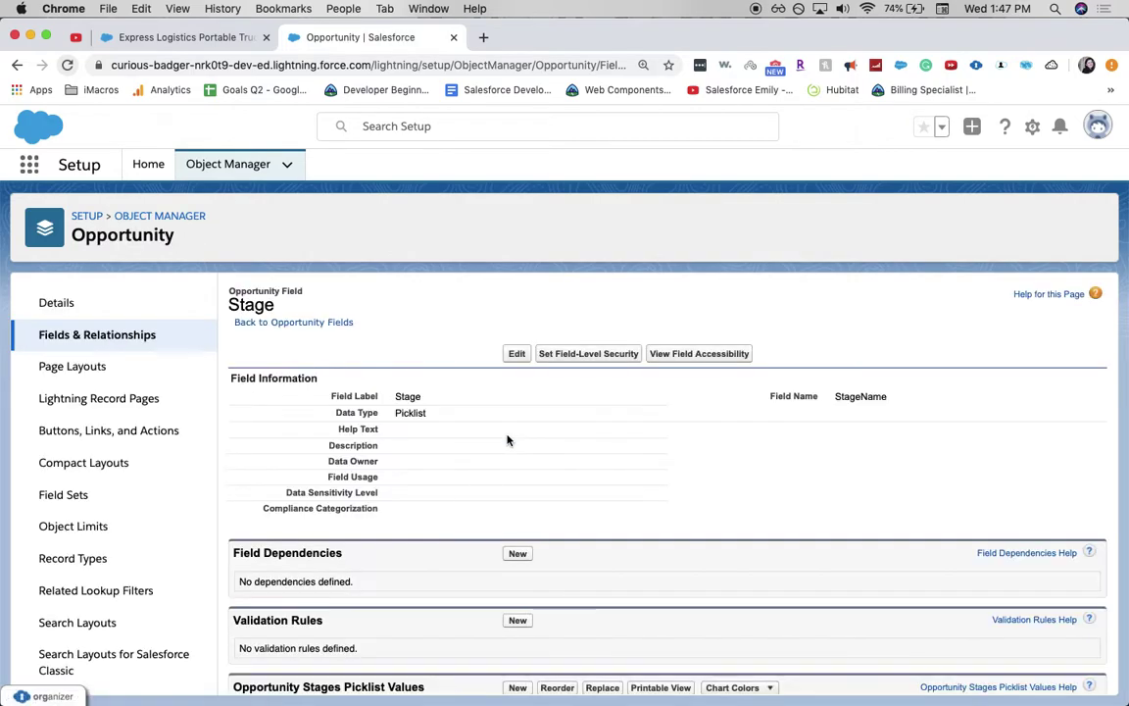
- Check the stage picklist for Demo, and reload the Express Logistics Portable Truck Generators opportunity to examine its sales path
scroll(508, 440, "down", 5)
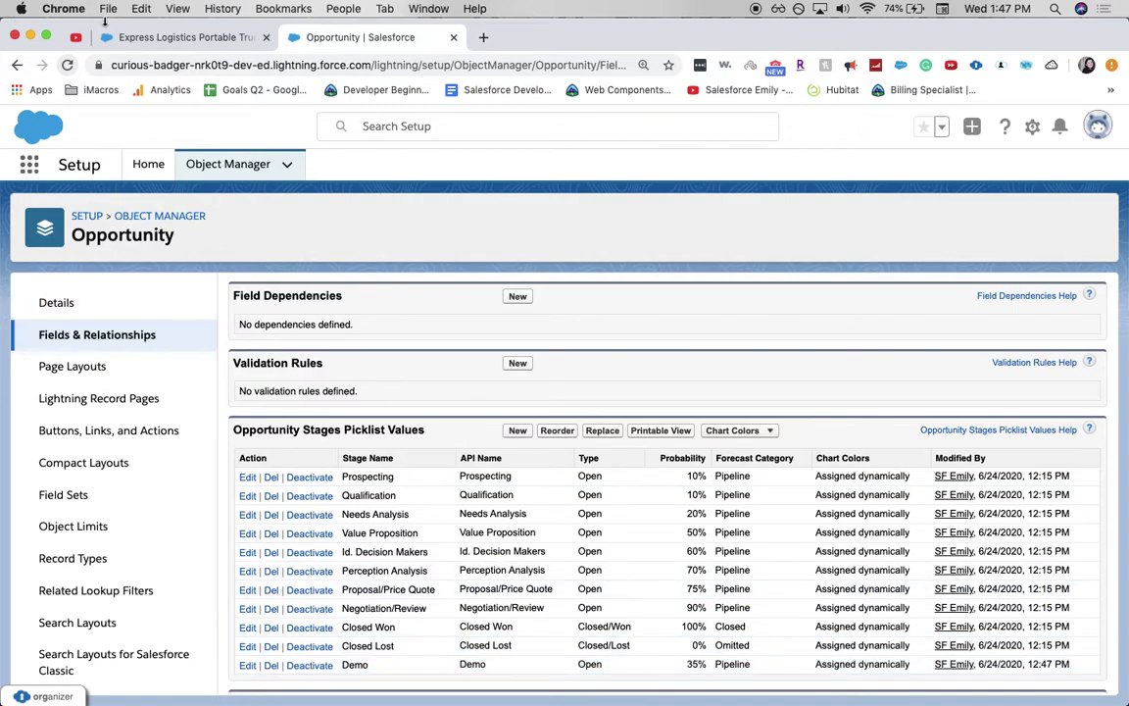
left_click(177, 37)
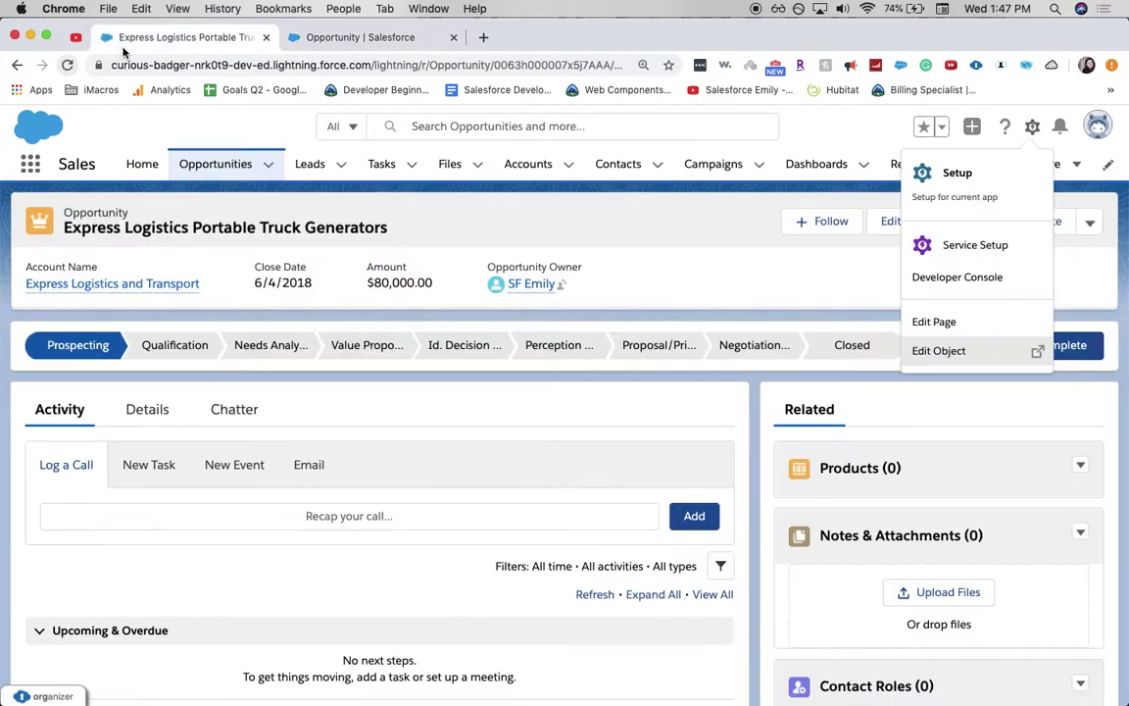
left_click(67, 66)
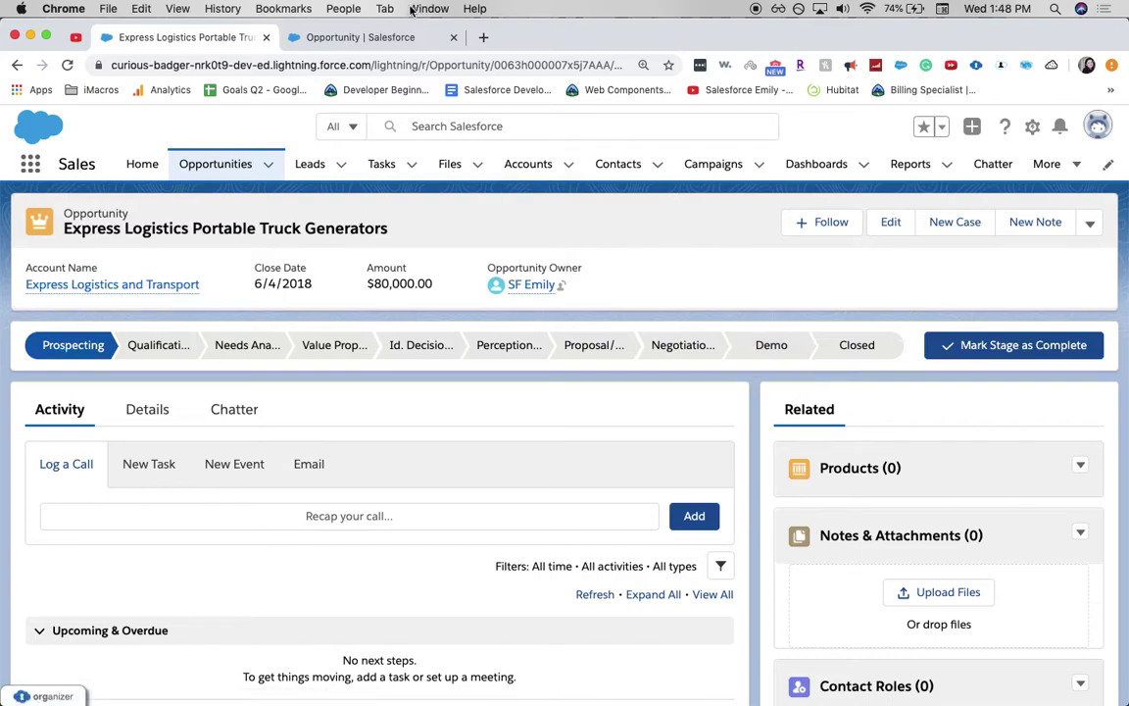
- Reorder the opportunity stage picklist so Demo sits between Needs Analysis and Value Proposition, and save the order
left_click(402, 38)
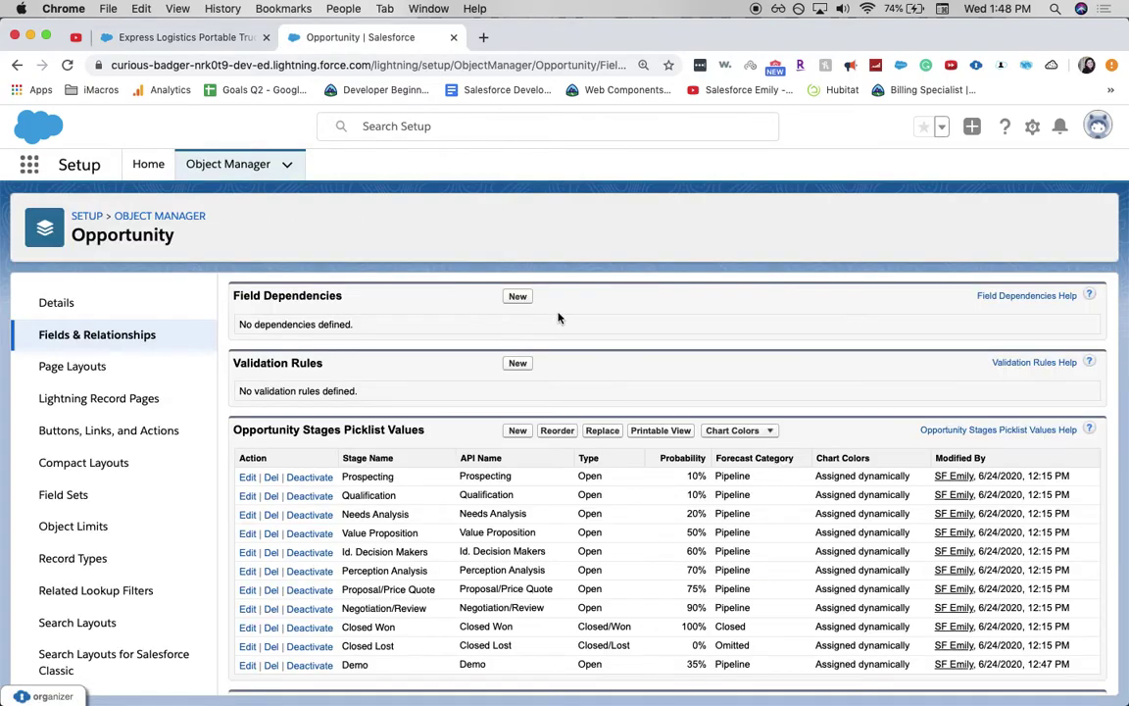
scroll(582, 364, "down", 2)
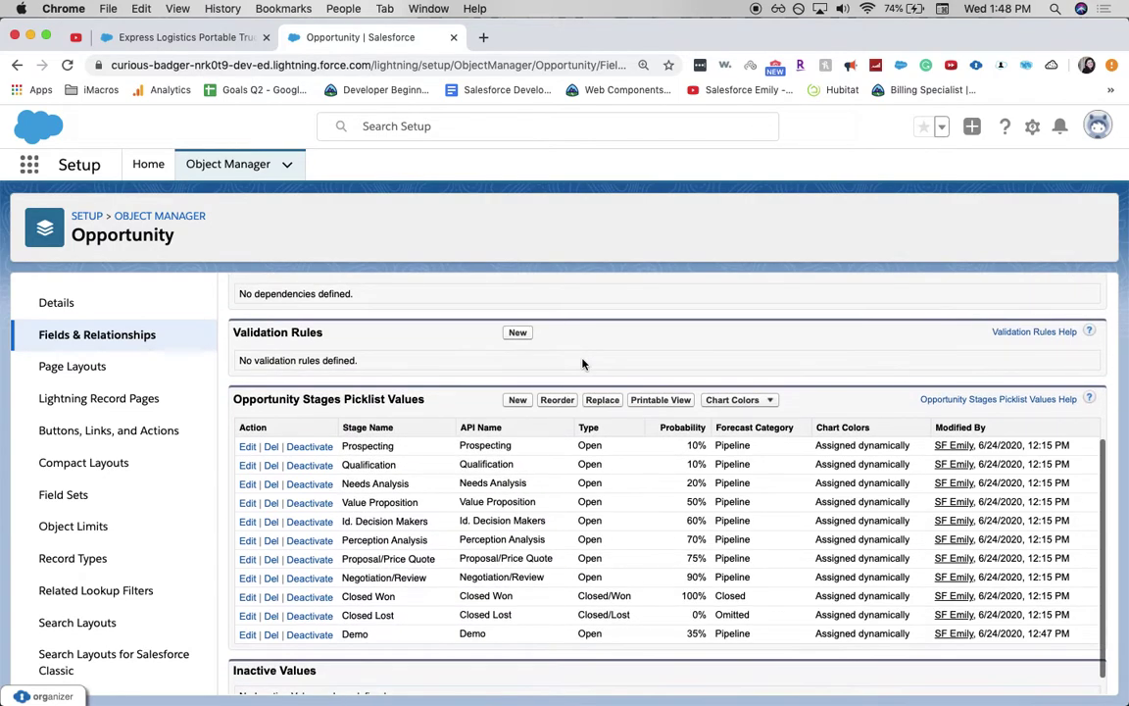
left_click(550, 403)
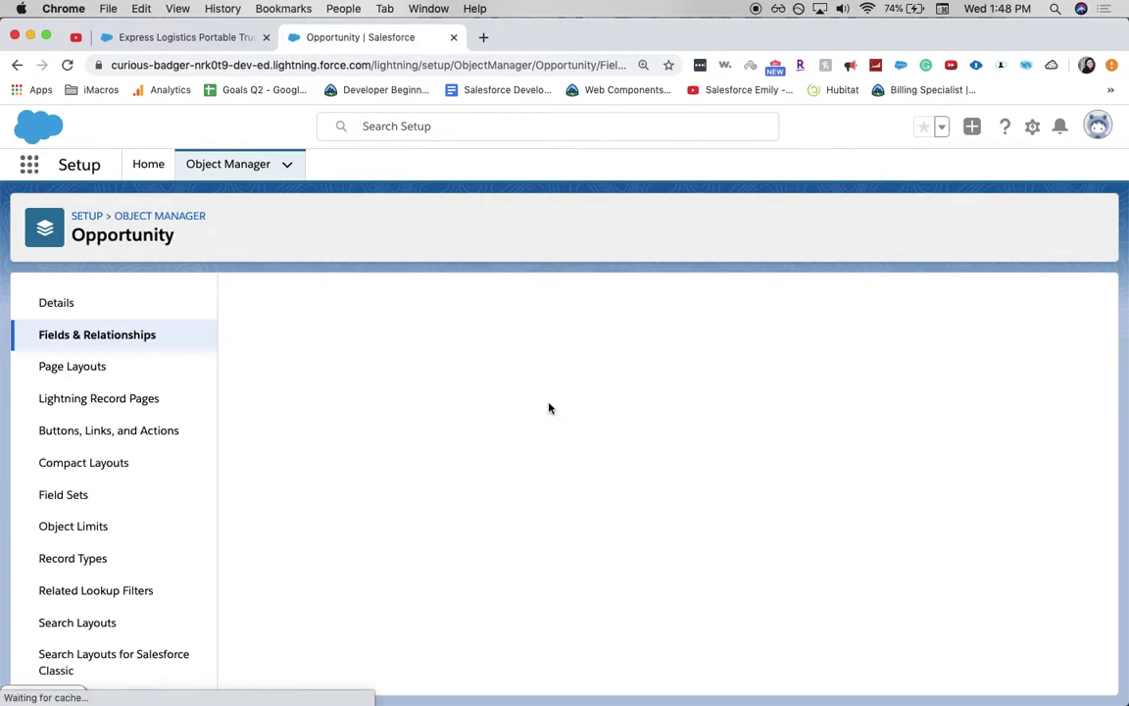
left_click(459, 573)
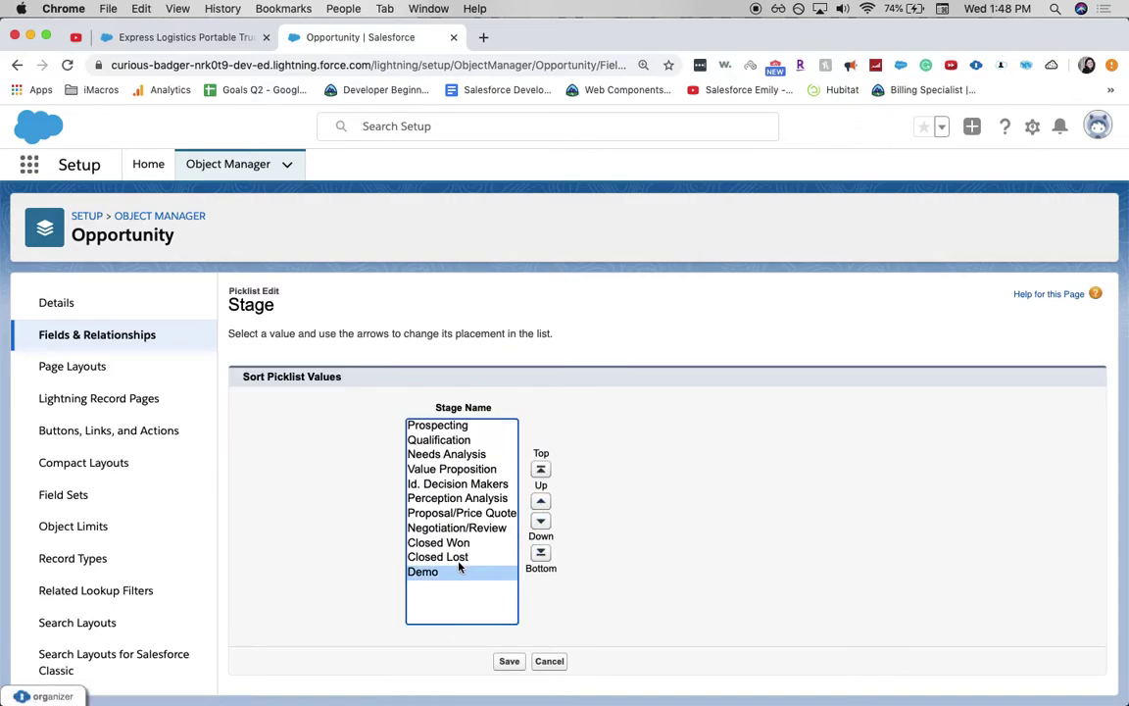
mouse_move(439, 576)
left_mouse_down()
mouse_move(443, 469)
mouse_move(451, 575)
left_mouse_up()
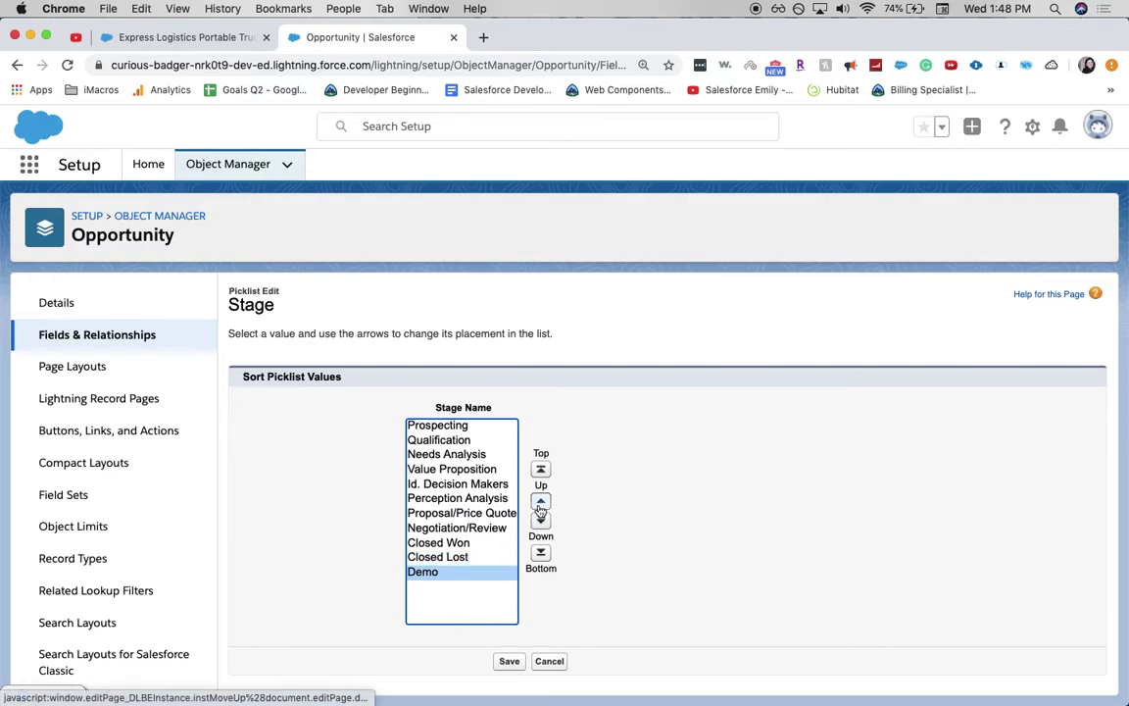
left_click(541, 504)
left_click(540, 504)
left_click(540, 505)
left_click(540, 505)
left_click(540, 505)
left_click(540, 505)
left_click(540, 505)
left_click(540, 505)
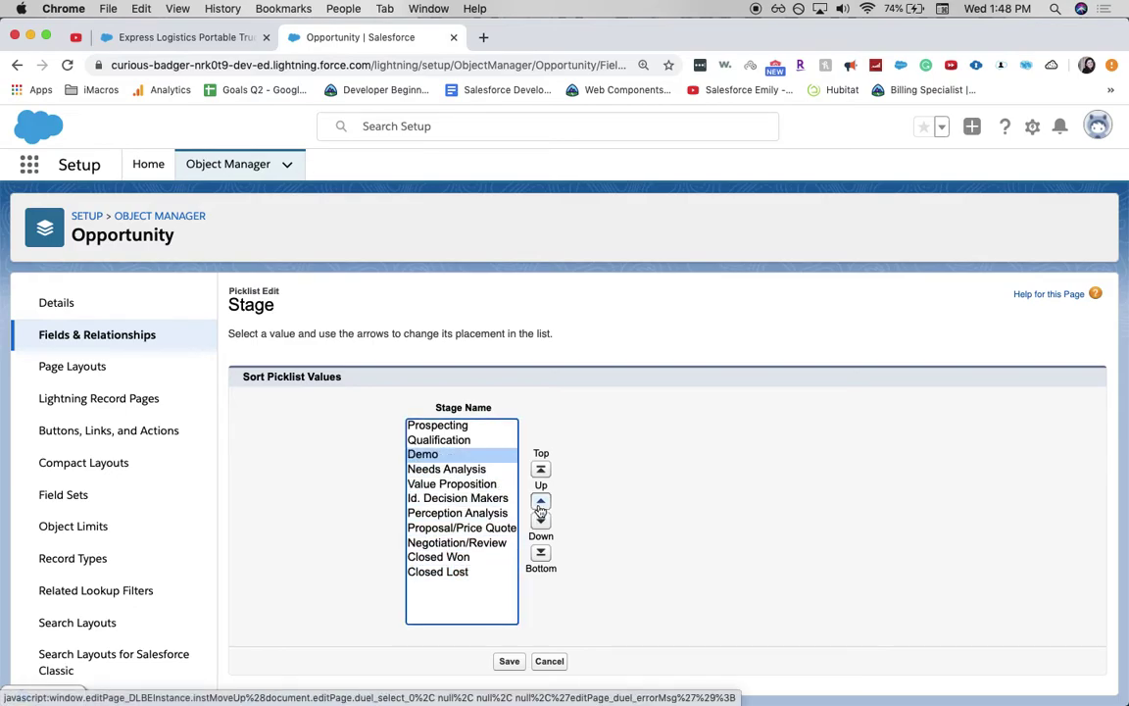
left_click(541, 521)
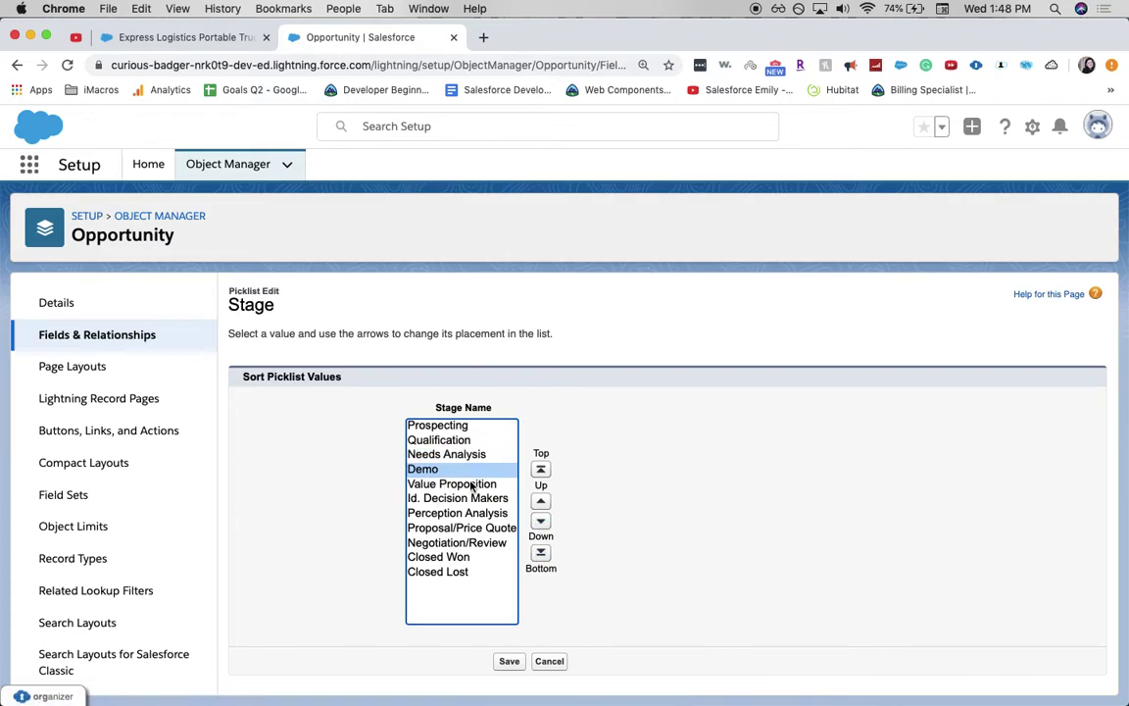
left_click(510, 662)
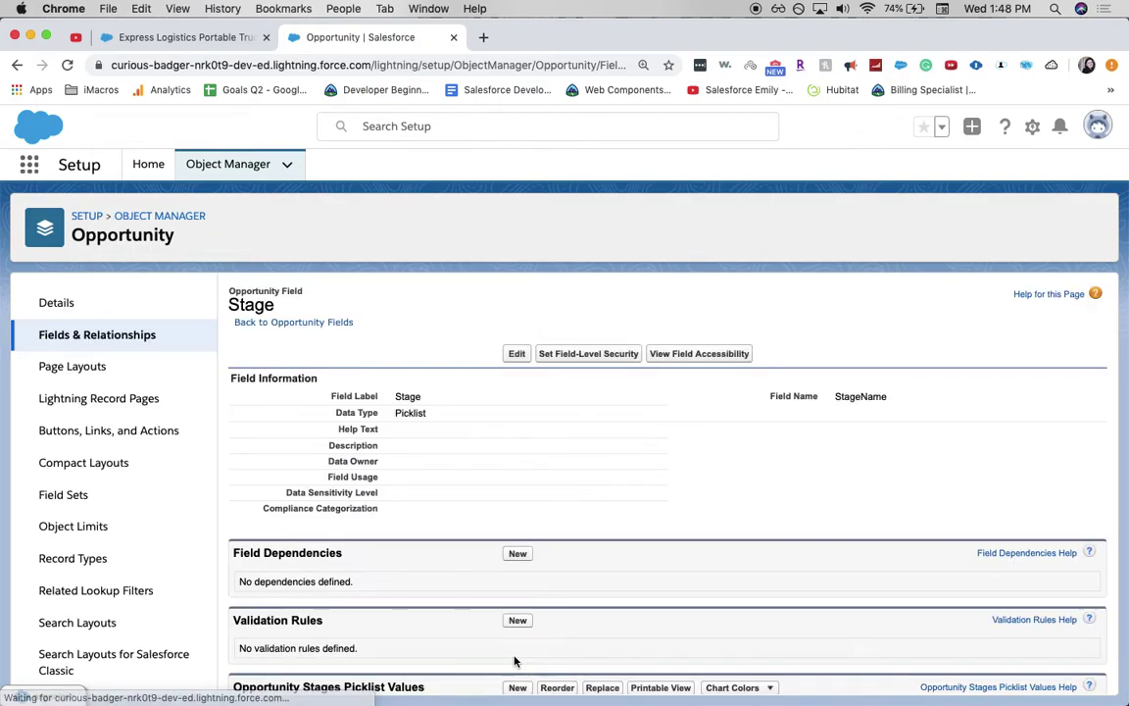
- Check the saved stage order, and reload the Express Logistics Portable Truck Generators opportunity to examine where Demo appears in its path
scroll(515, 661, "down", 3)
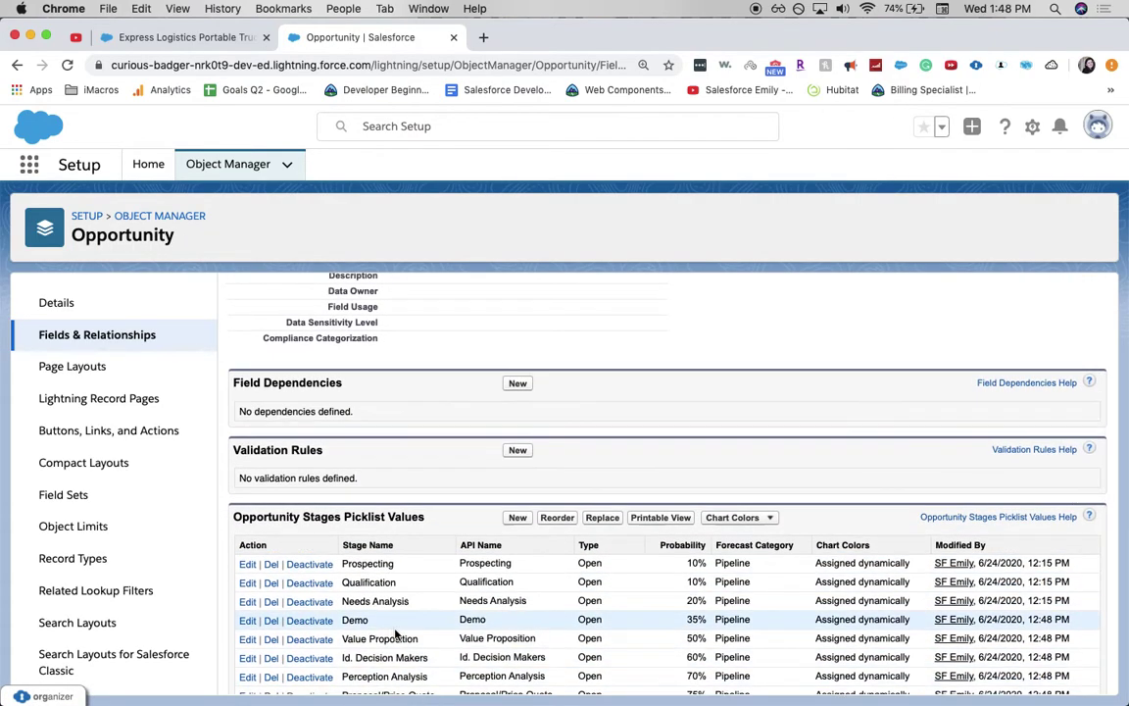
scroll(396, 635, "down", 2)
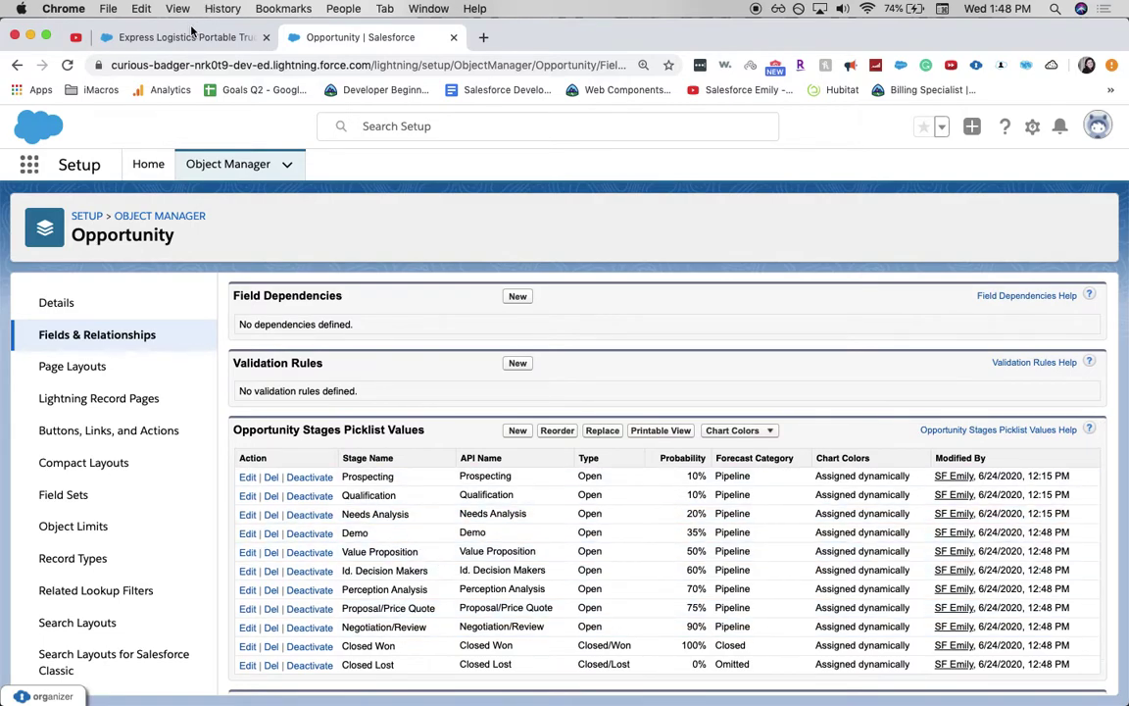
left_click(191, 39)
left_click(67, 65)
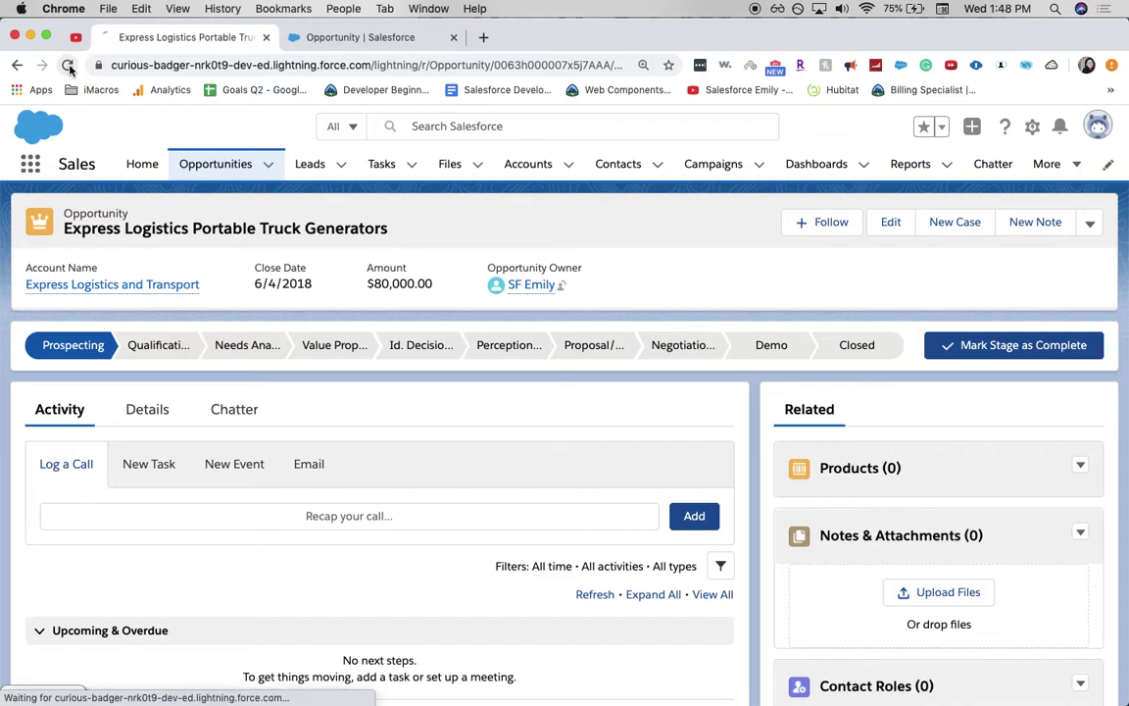